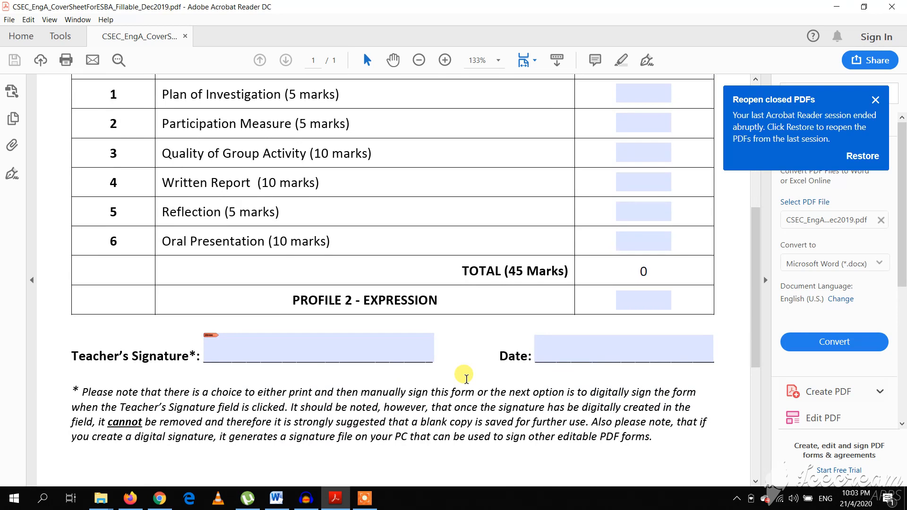
Start signing the Teacher's Signature field and choose Configure New Digital ID
click(324, 357)
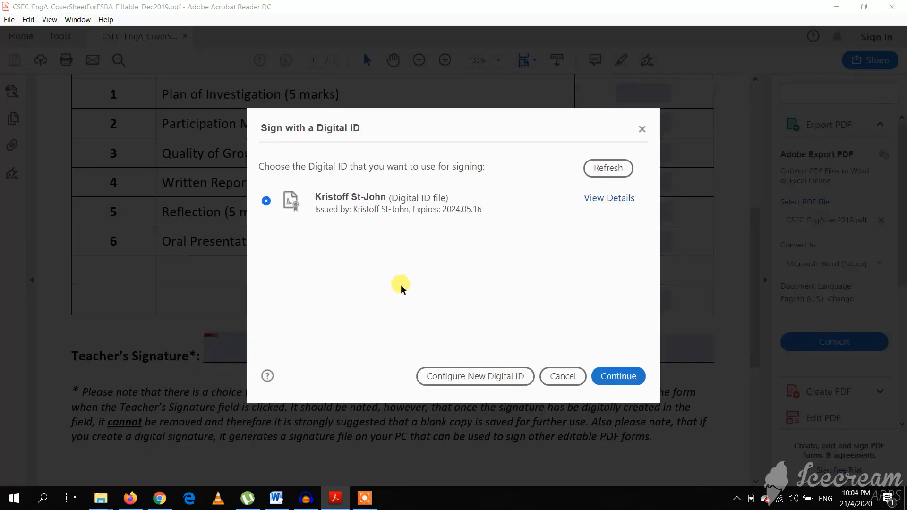
click(472, 377)
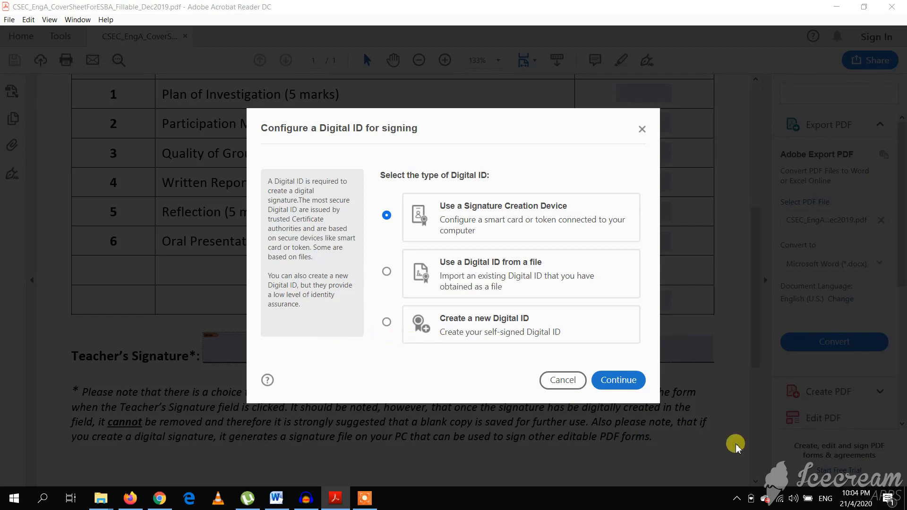
Cancel the new-ID setup to return to the Sign with a Digital ID list
click(734, 500)
right_click(760, 474)
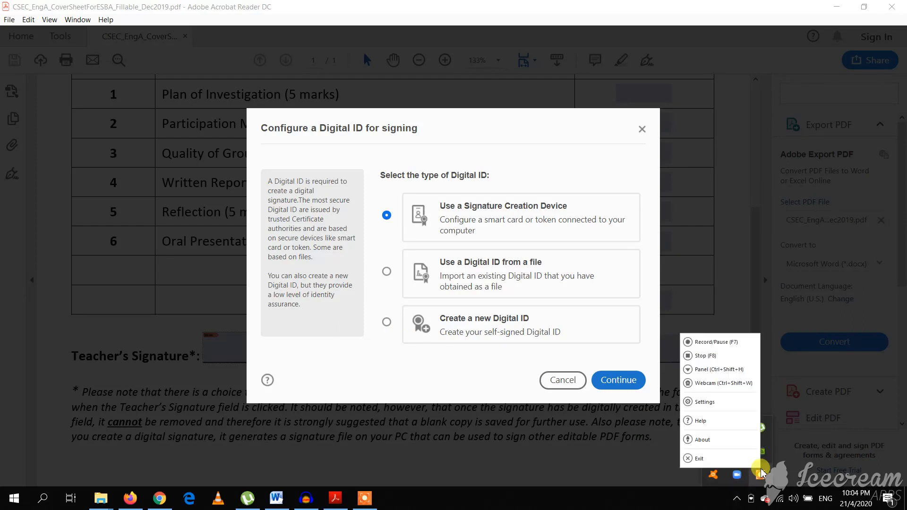
click(726, 346)
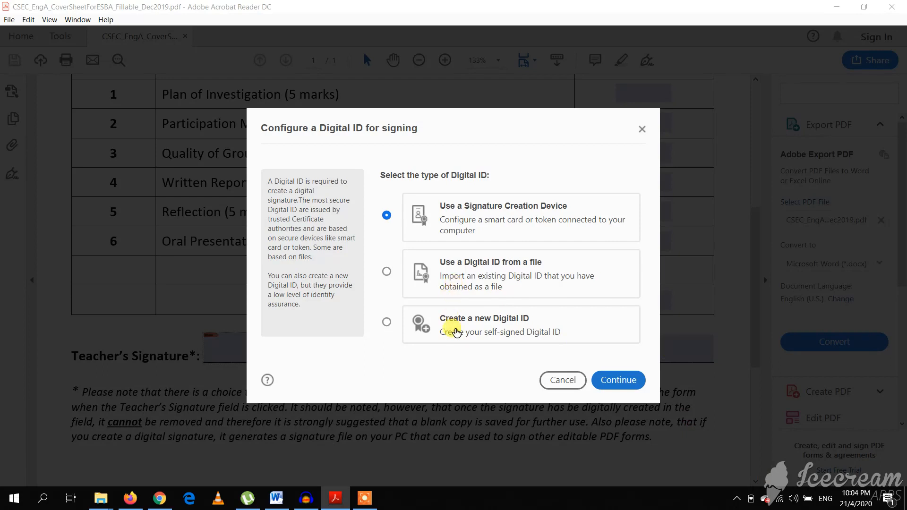
click(571, 381)
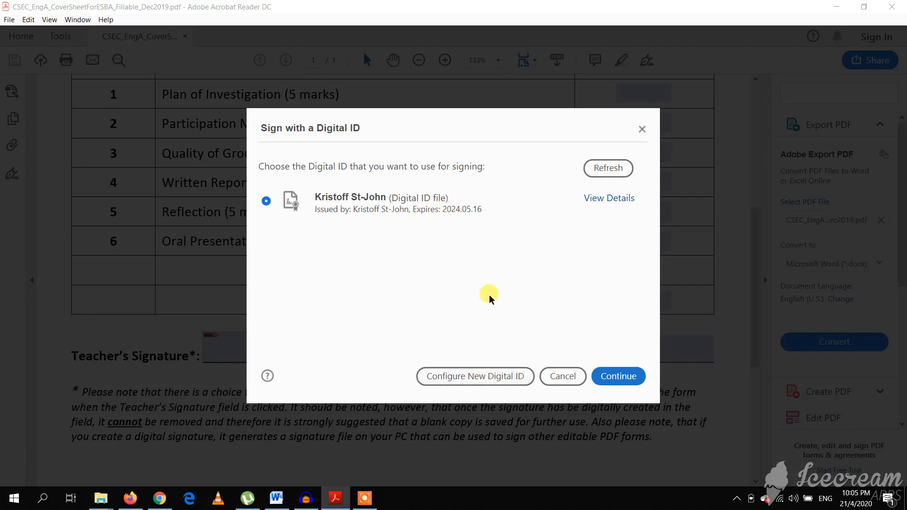
After checking the existing ID's details, choose to create a new self-signed Digital ID
click(619, 206)
click(640, 37)
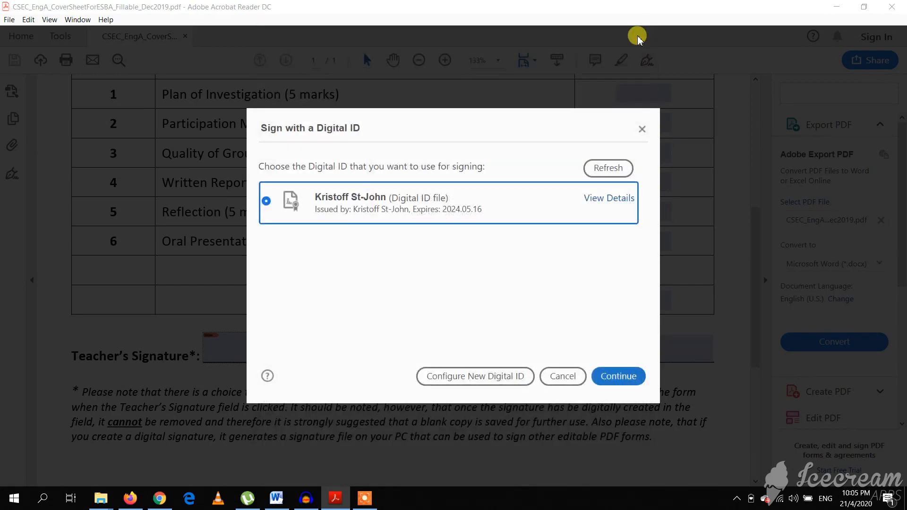
click(478, 376)
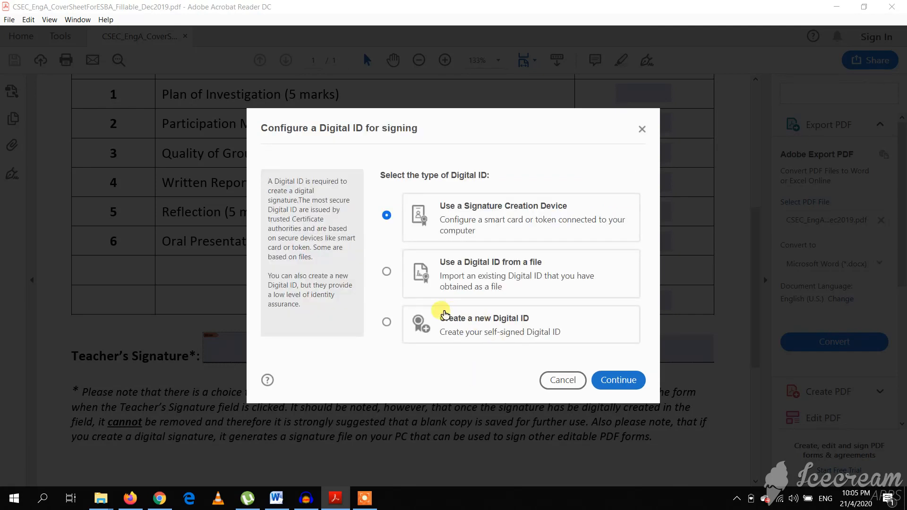
click(386, 323)
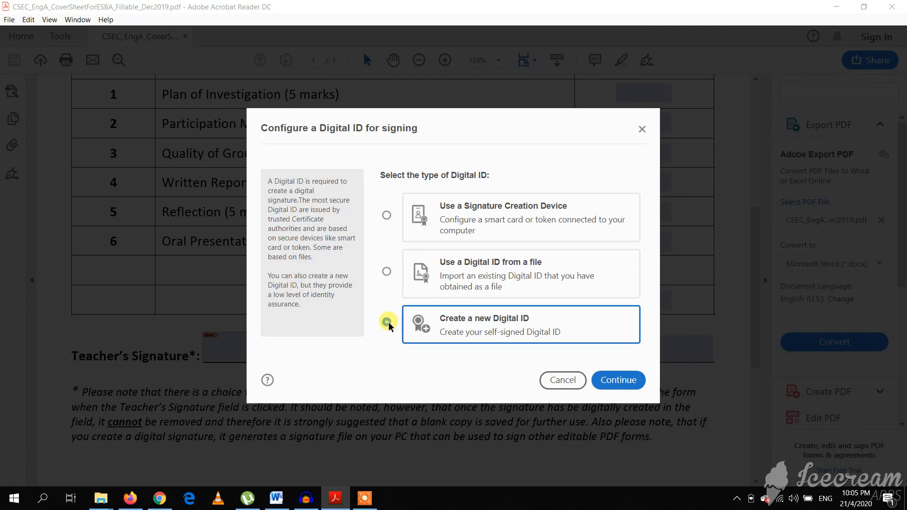
click(603, 381)
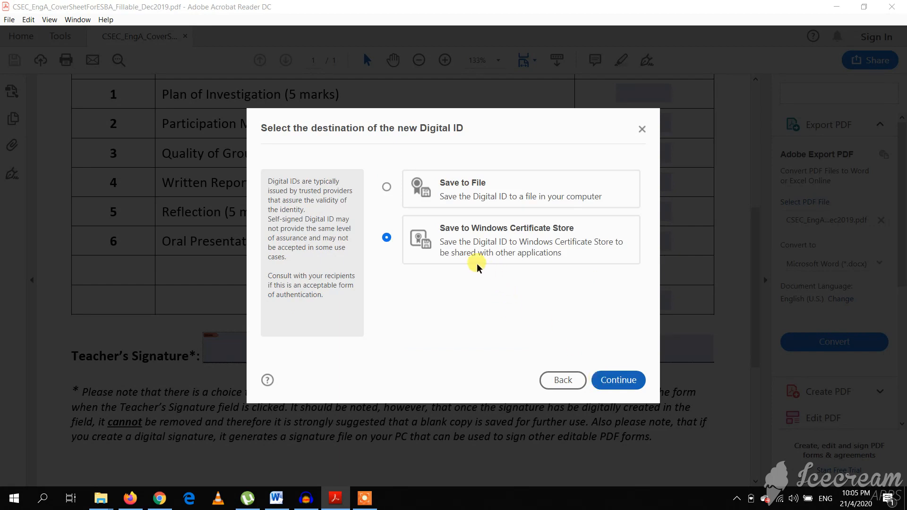
Choose Save to File as the new Digital ID's storage destination
click(429, 192)
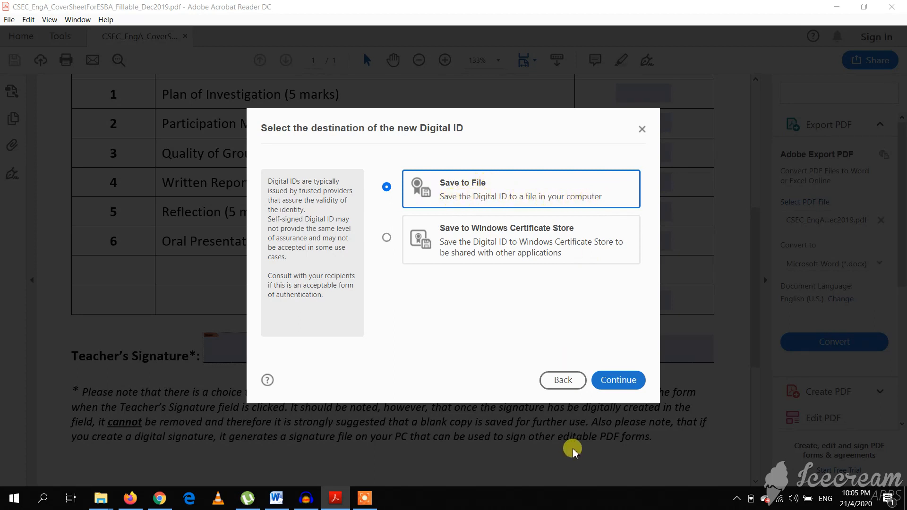
click(606, 381)
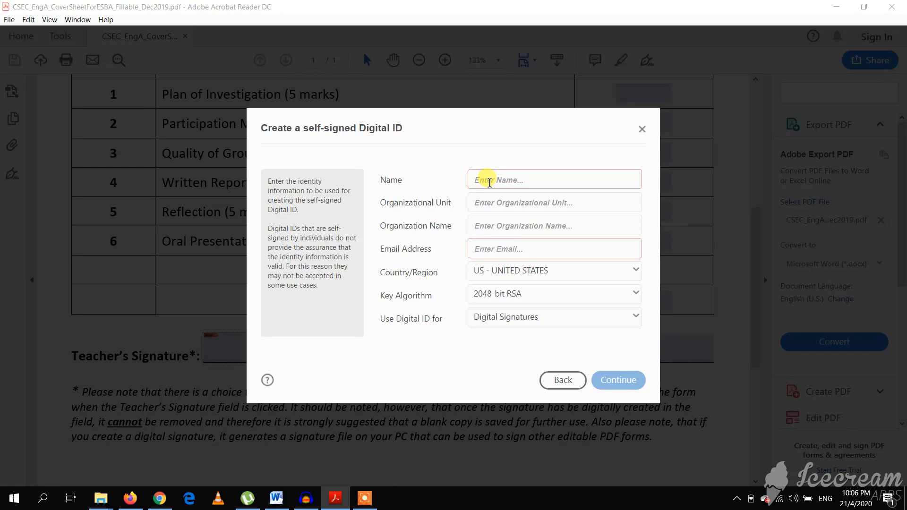
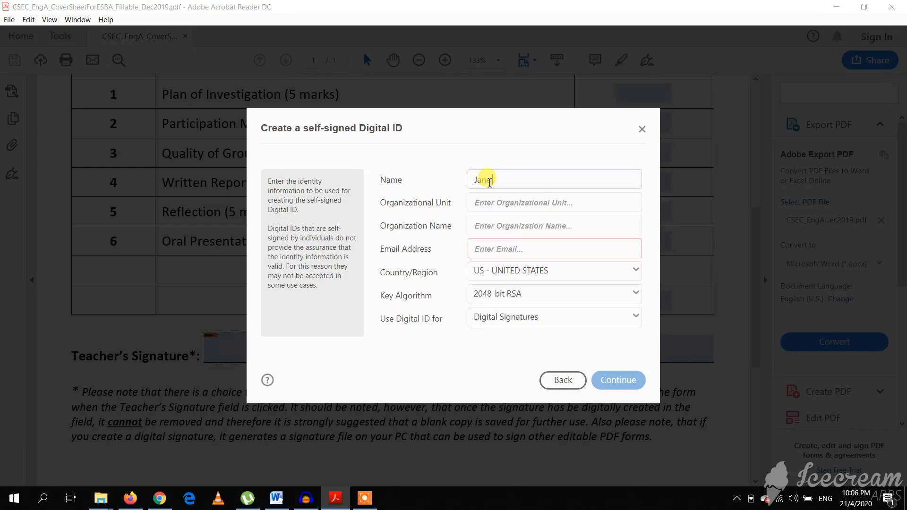
Enter the signer's name and set the organizational unit to English Department
click(521, 201)
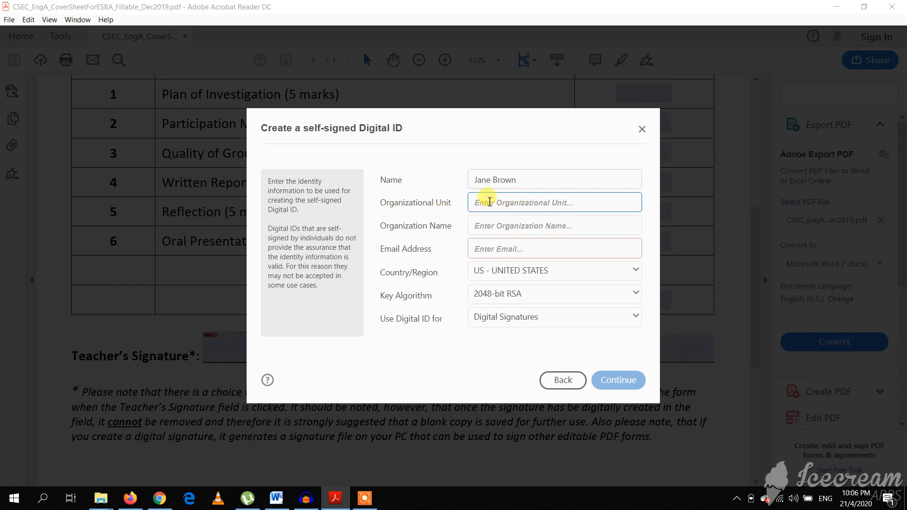
text(St. Cather)
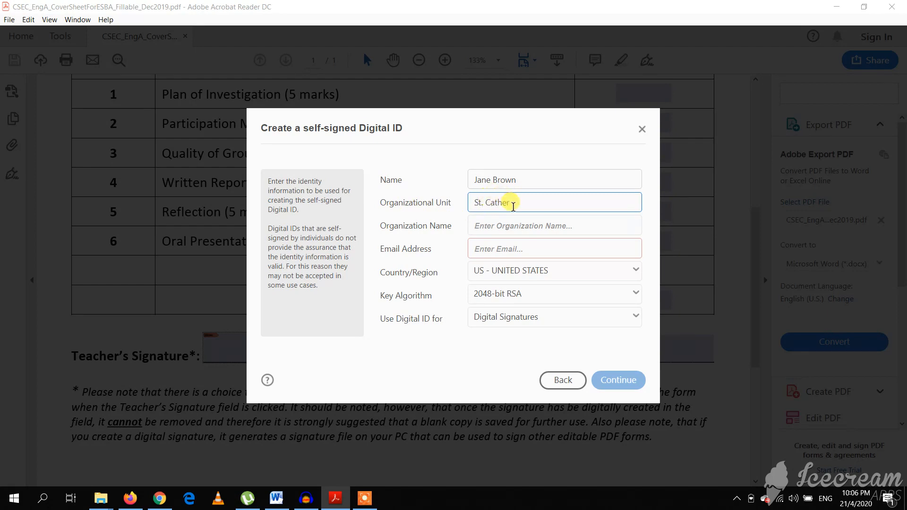
drag(513, 207, 430, 208)
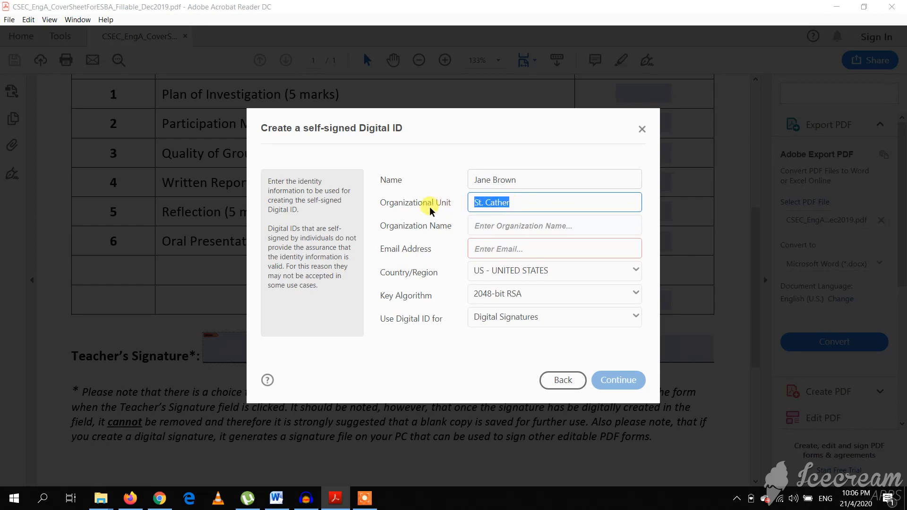
text(E)
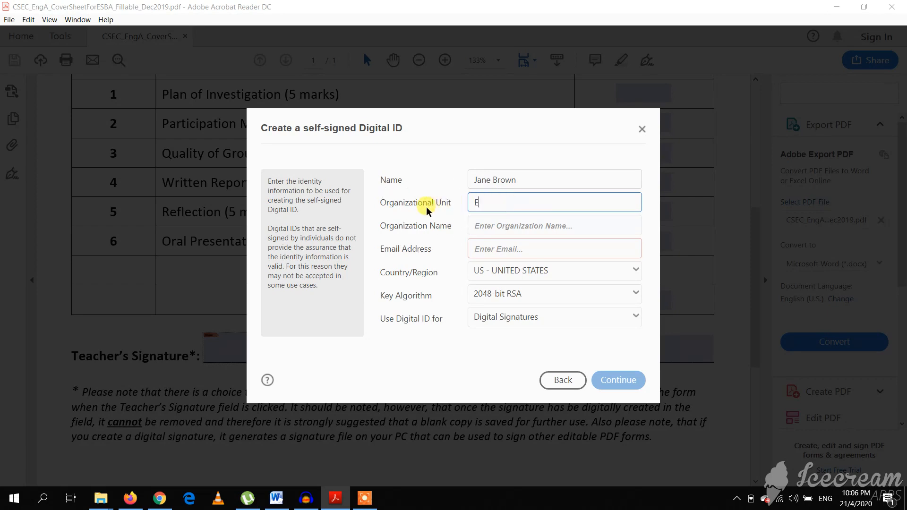
text(nglish Department)
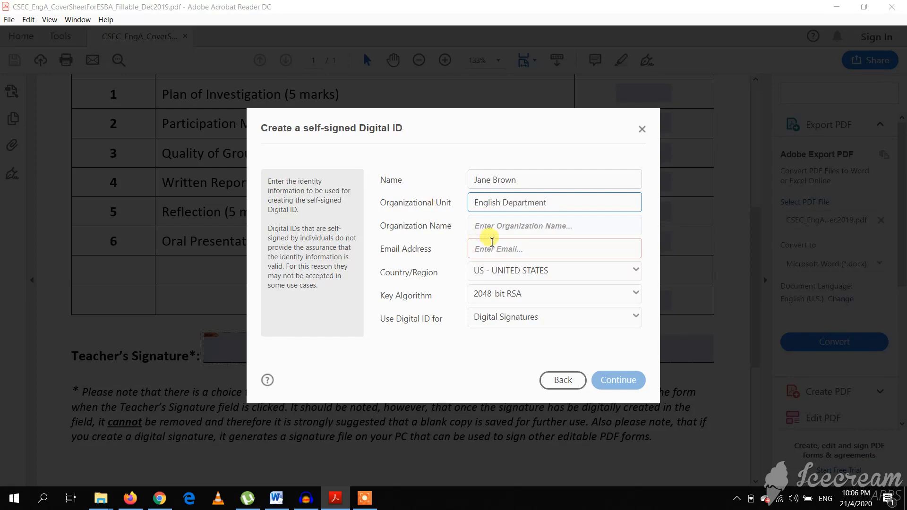
Set the organization name to St. Catherine High
click(495, 229)
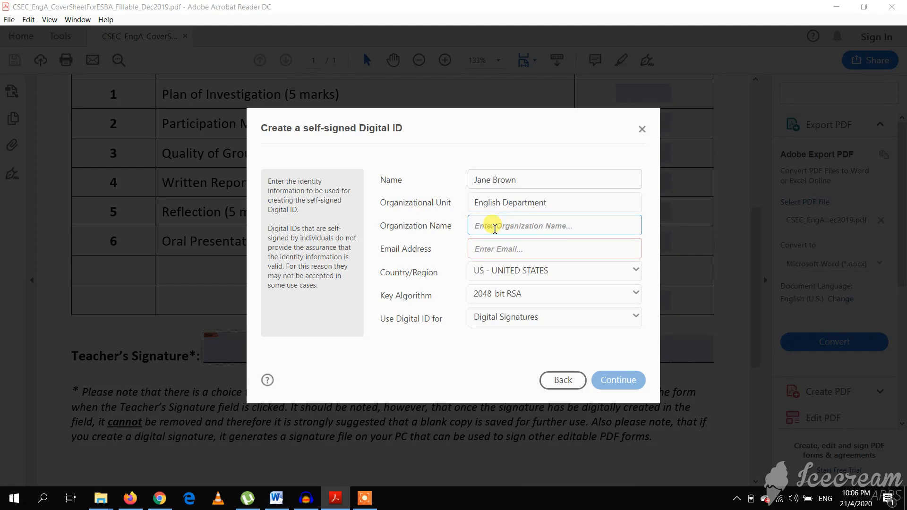
text(St.)
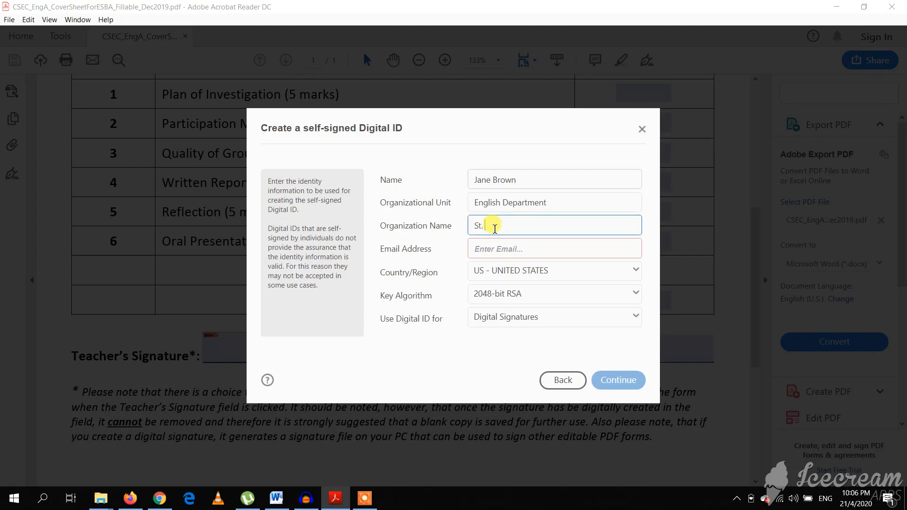
text( Catherine High)
click(500, 248)
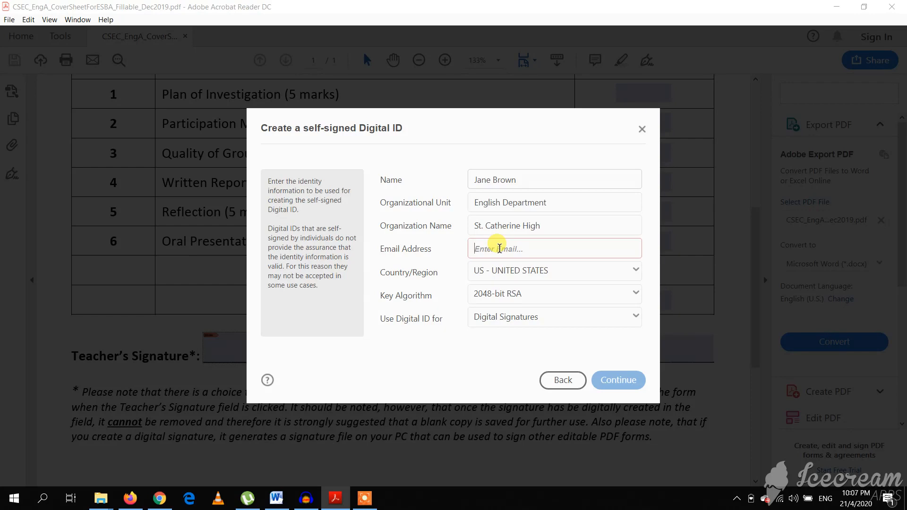
Enter the signer's e-mail address and set the country to JM - JAMAICA
click(500, 249)
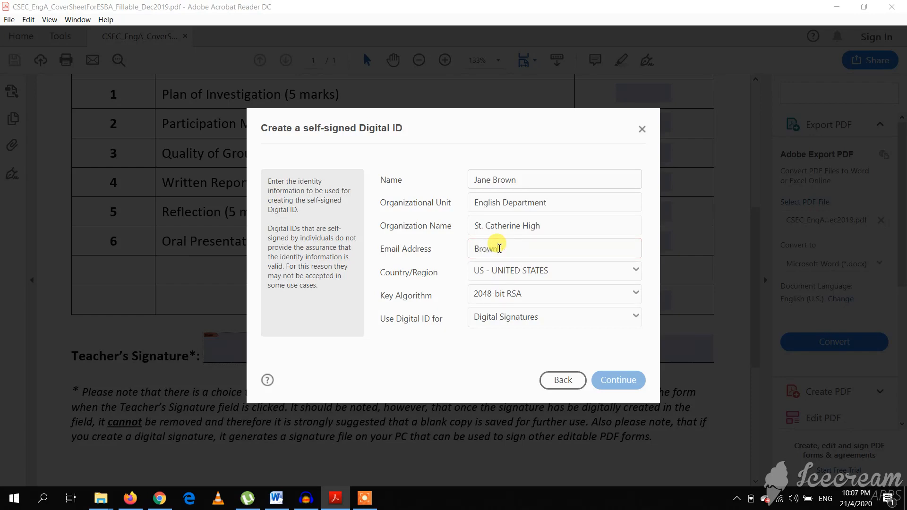
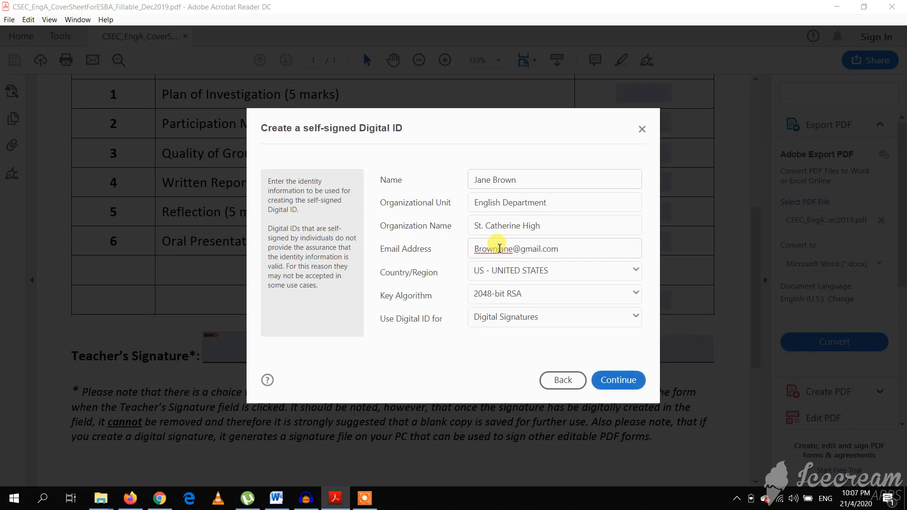
click(562, 271)
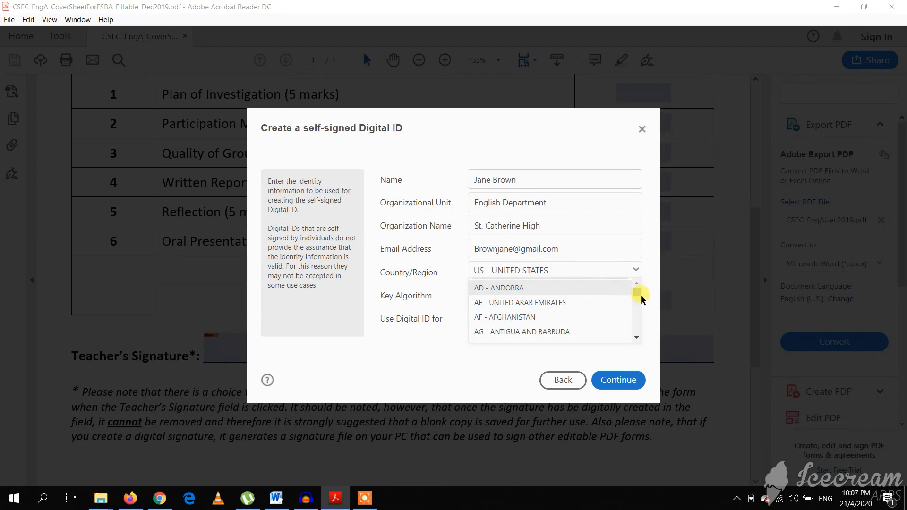
drag(637, 293, 637, 309)
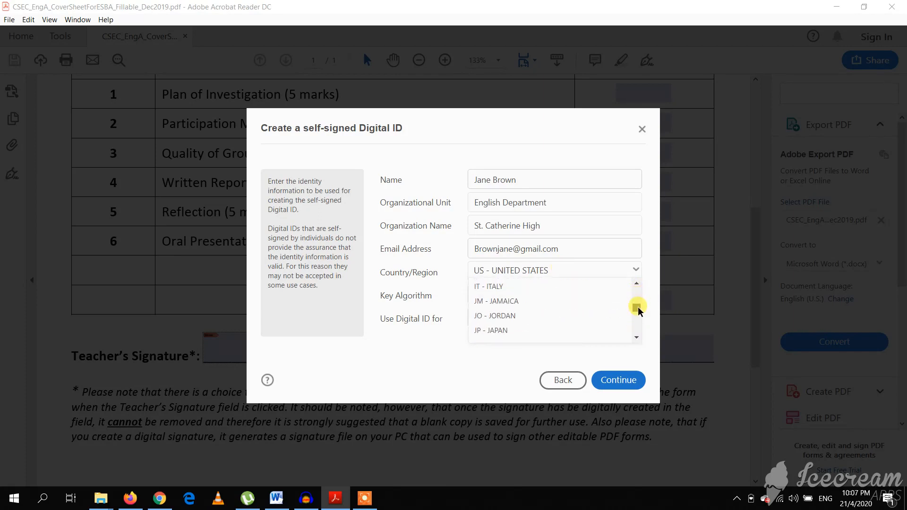
click(530, 302)
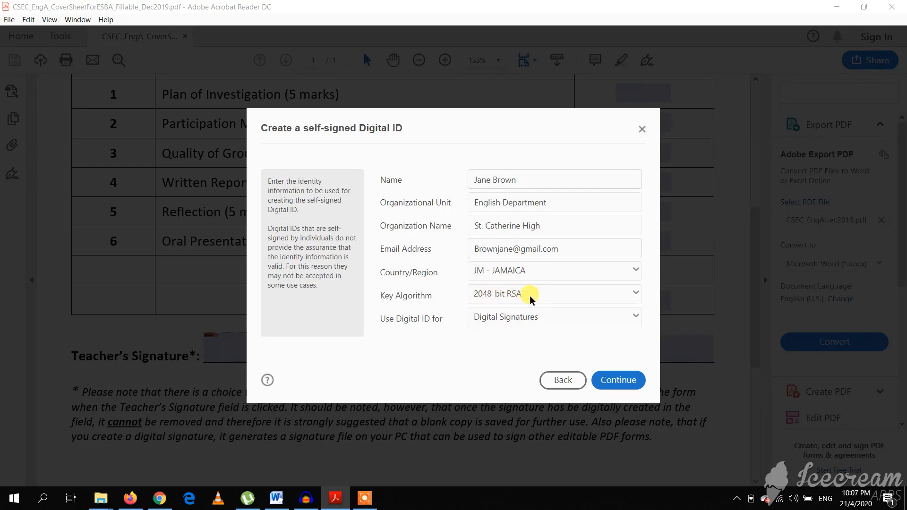
Keep Digital Signatures as the ID's use and continue to the save-to-file dialog
click(522, 316)
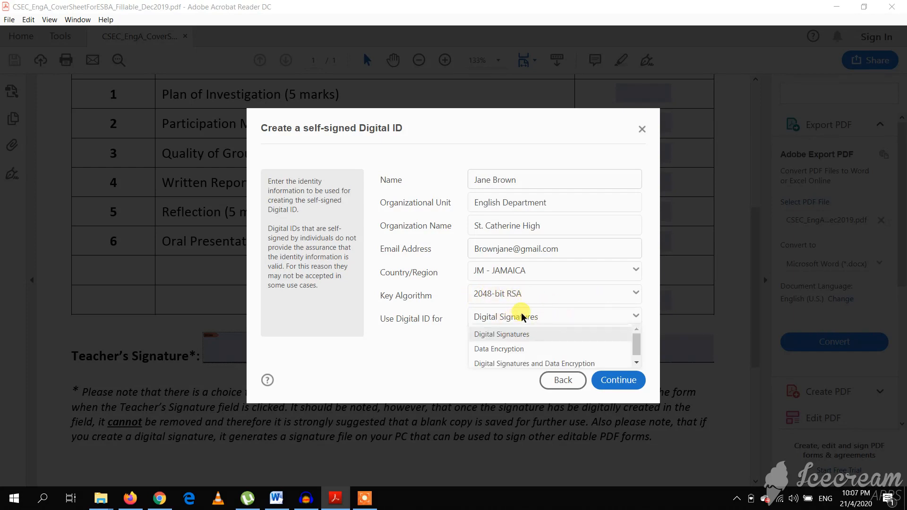
click(522, 317)
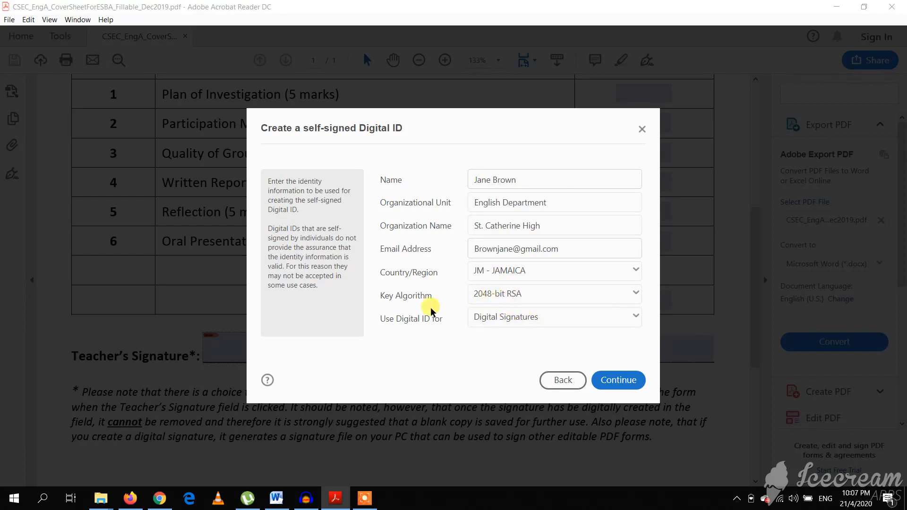
click(628, 380)
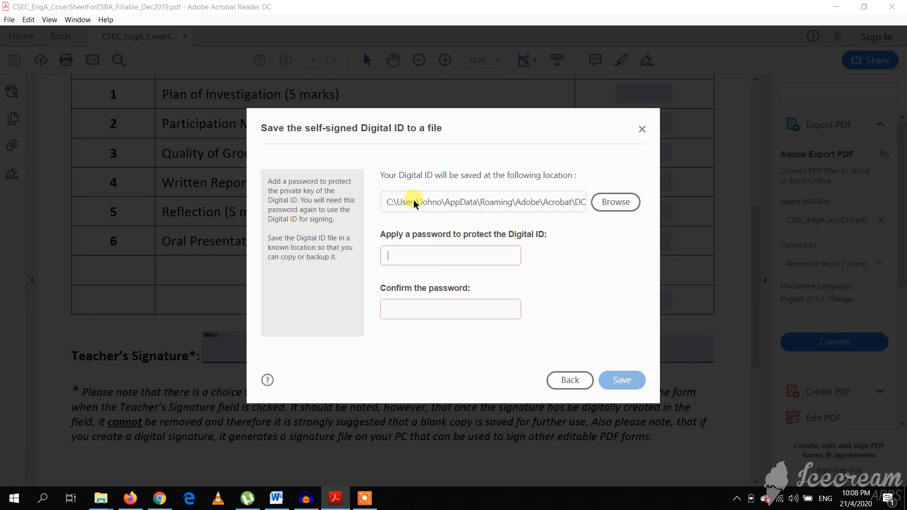
Enter the Digital ID file password and confirm it, retyping each once
click(420, 255)
text(•••••••)
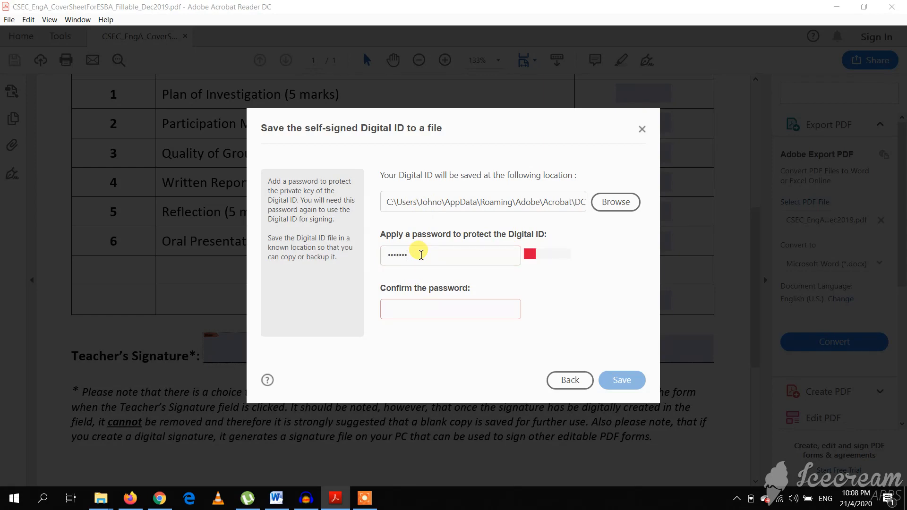
text(•)
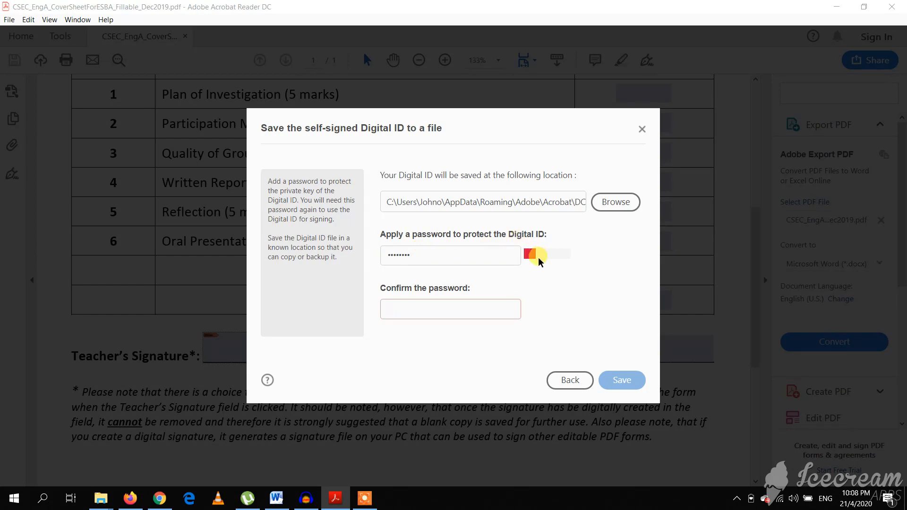
key(ctrl+a)
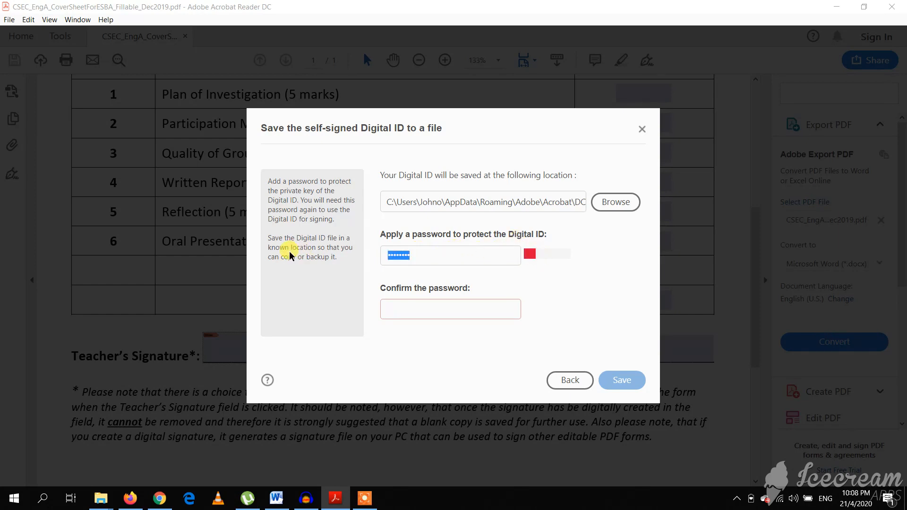
key(BackSpace)
text(•••••••••)
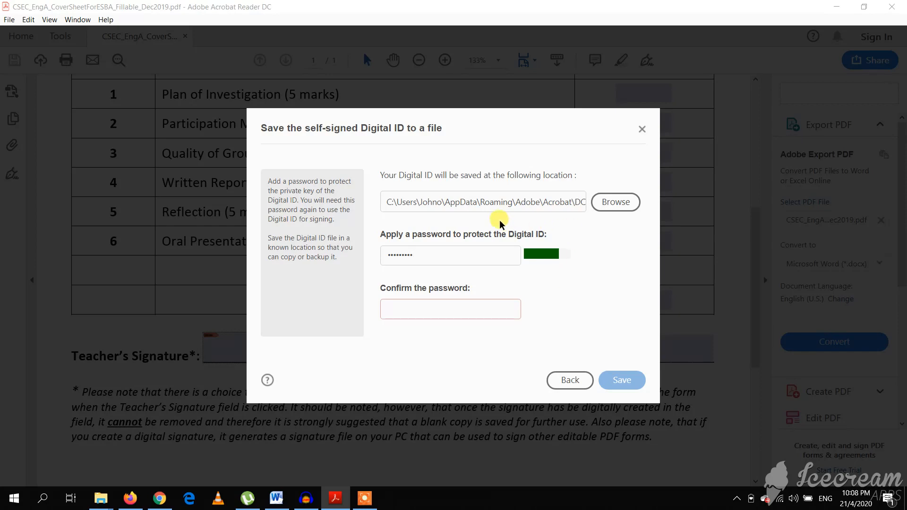
click(450, 303)
text(••••)
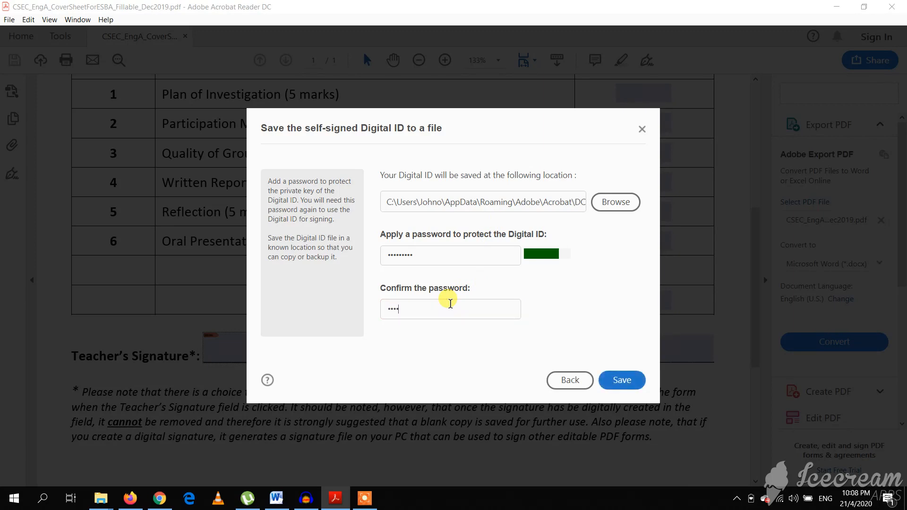
key(BackSpace)
key(BackSpace)
key(BackSpace)
text(•••••••••)
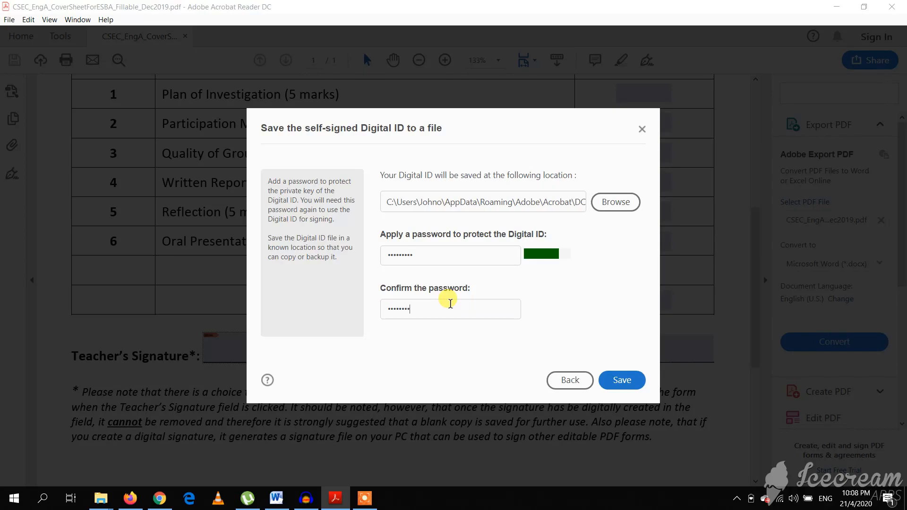